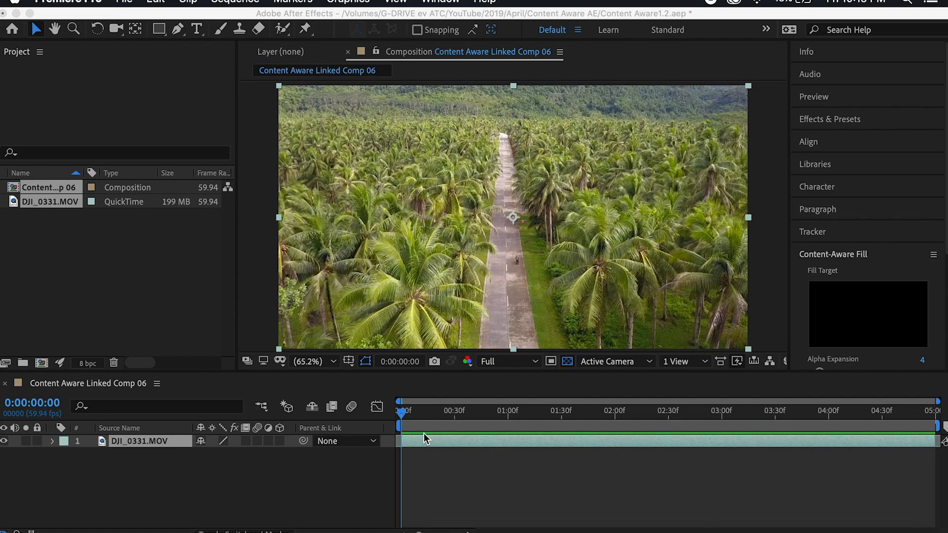
Switch to Premiere Pro and look up the Replace With After Effects Composition option for the clip at the playhead.
key("super+Tab")
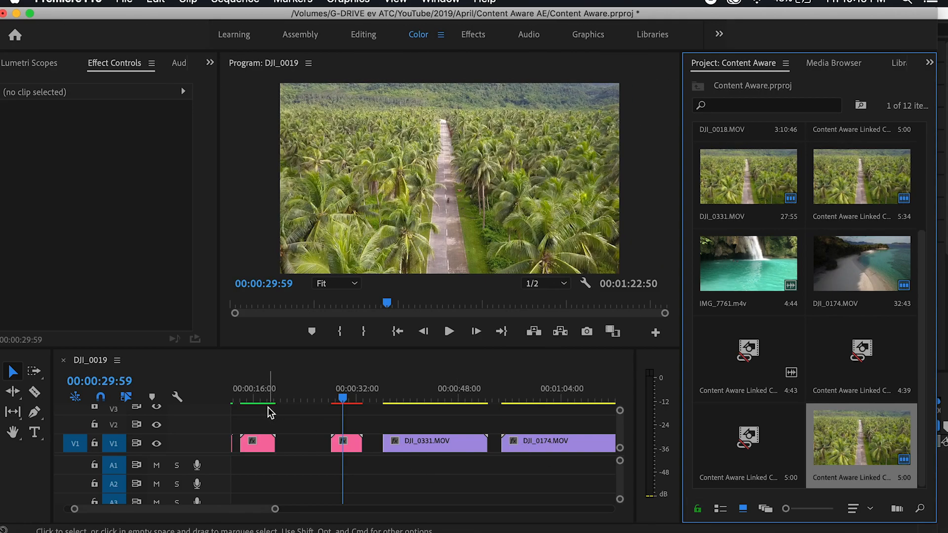
left_click(353, 449)
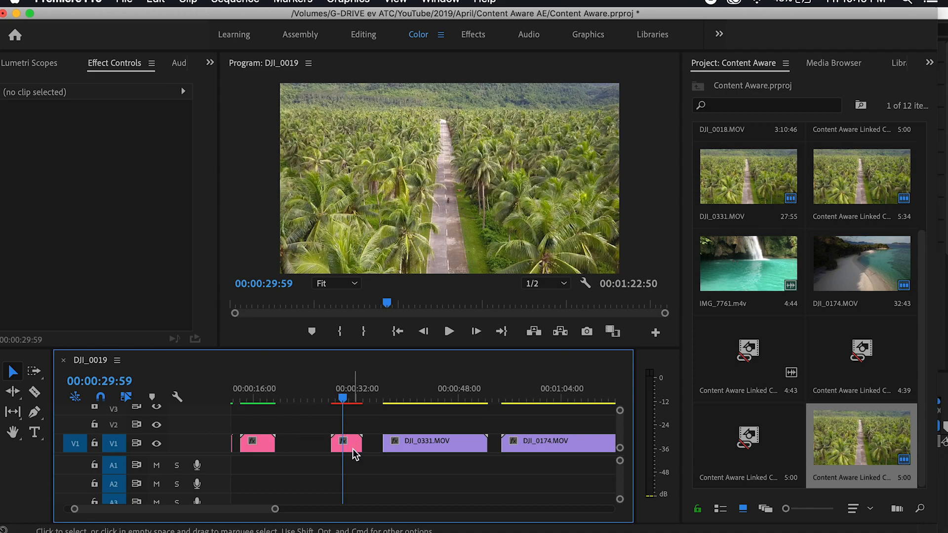
right_click(352, 449)
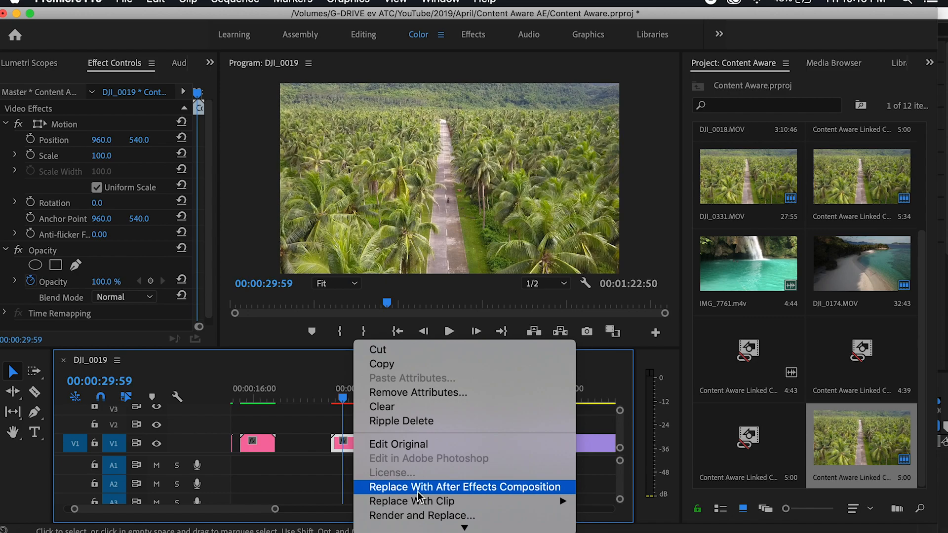
left_click(300, 473)
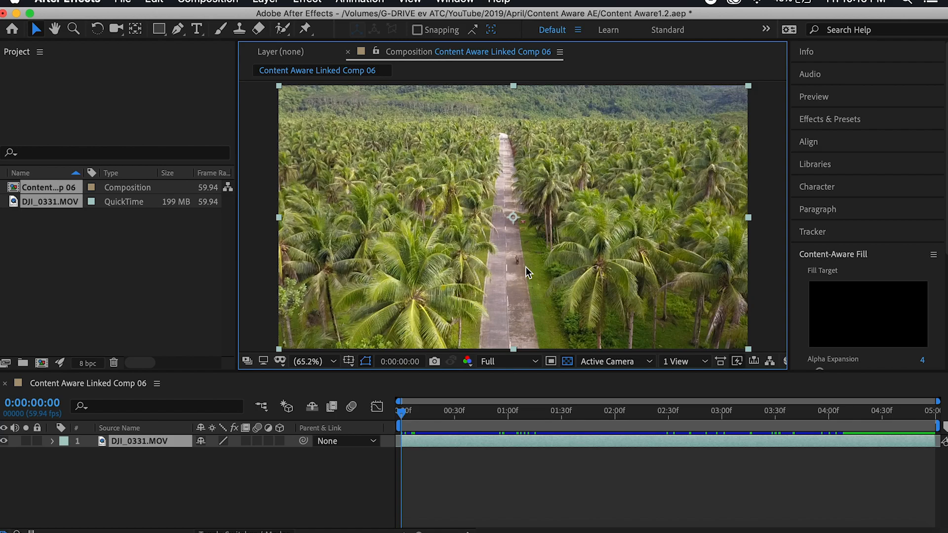
Draw a closed four-point mask with the Pen tool around the motorcyclist on the DJI_0331.MOV layer.
scroll(524, 265, "down", 2)
scroll(524, 265, "up", 5)
key("h")
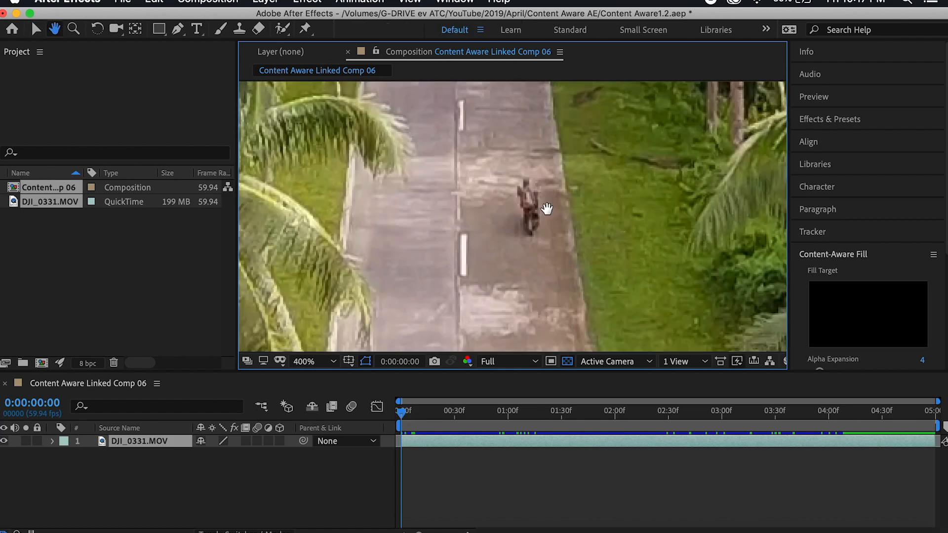
left_click_drag(556, 245, 562, 273)
key("v")
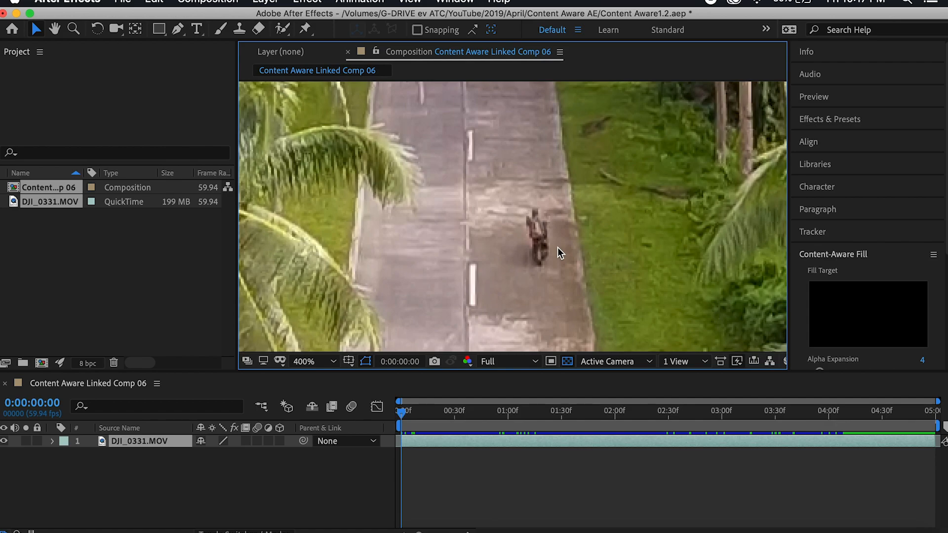
left_click(176, 31)
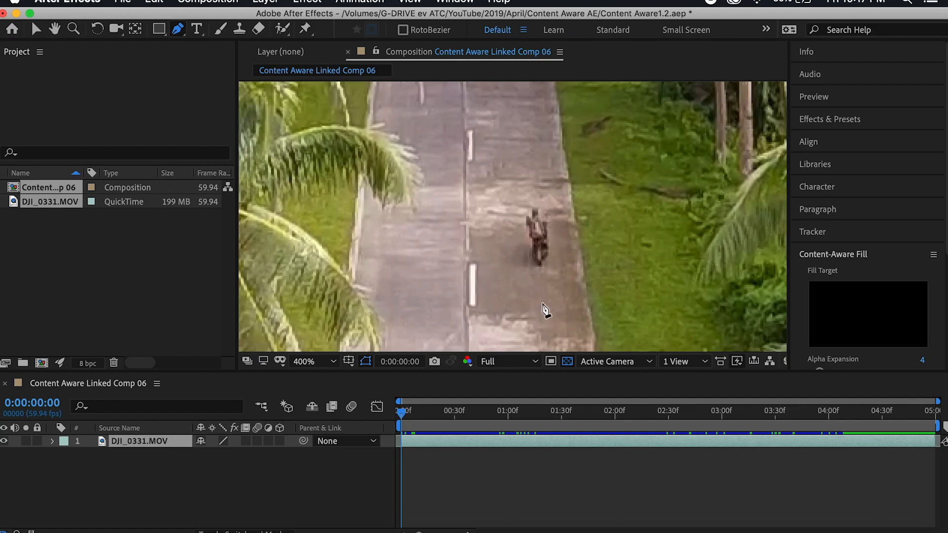
left_click(484, 190)
left_click(495, 282)
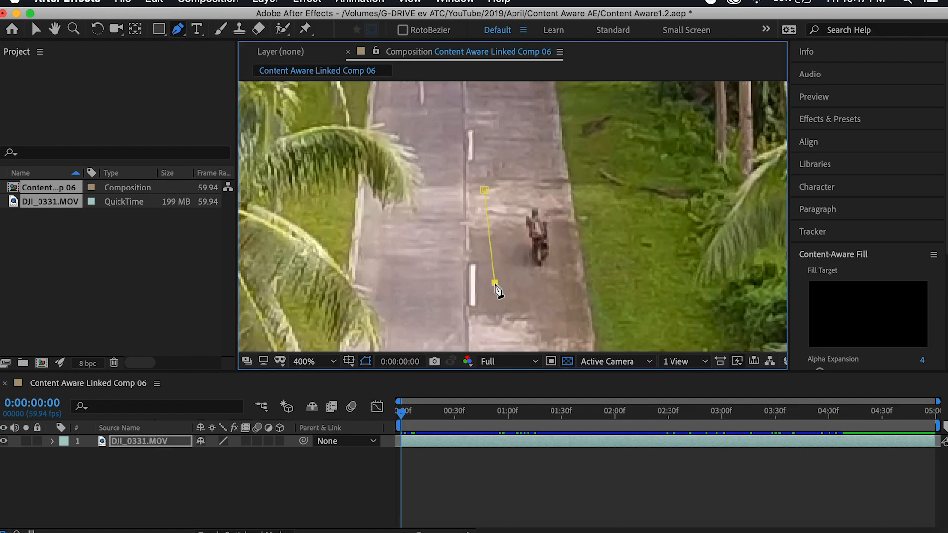
left_click(568, 281)
left_click(556, 190)
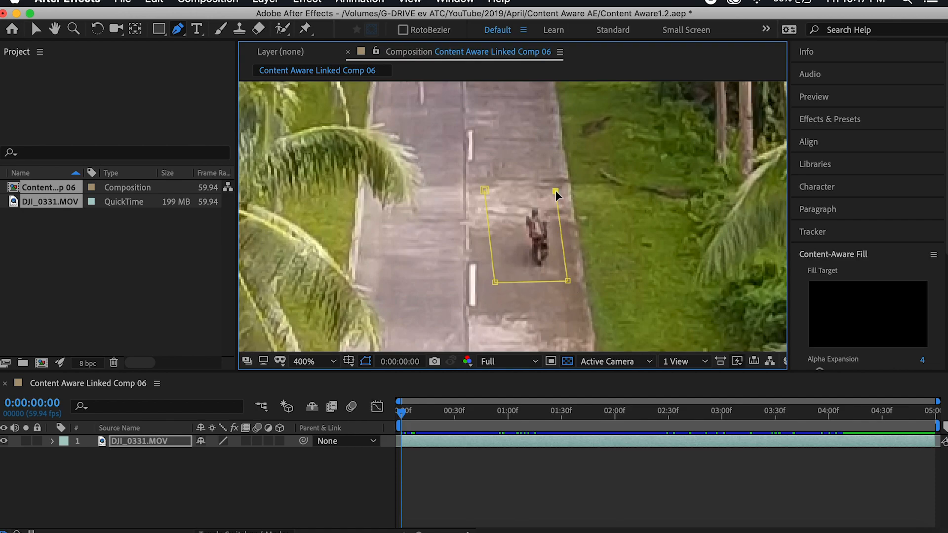
left_click(484, 190)
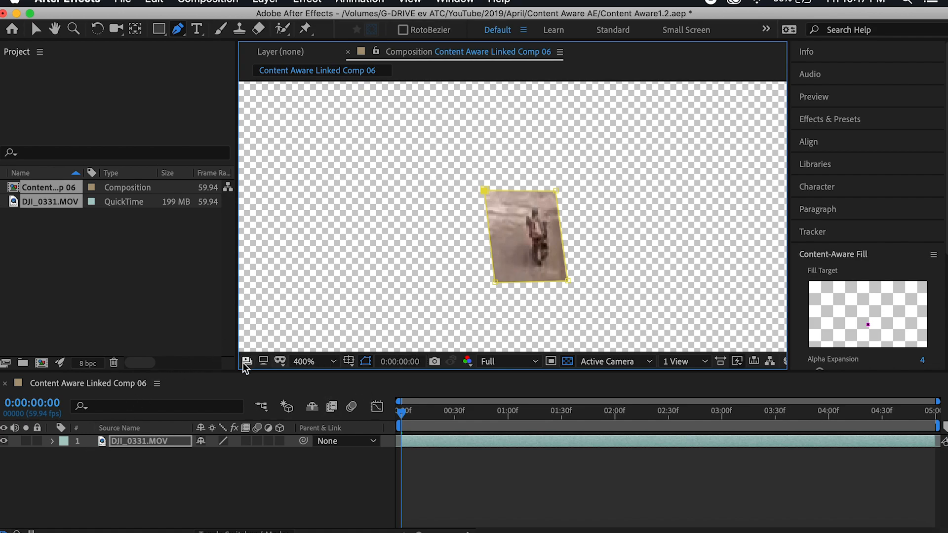
Set the mode of Mask 1 on the DJI_0331.MOV layer to Subtract.
left_click(53, 441)
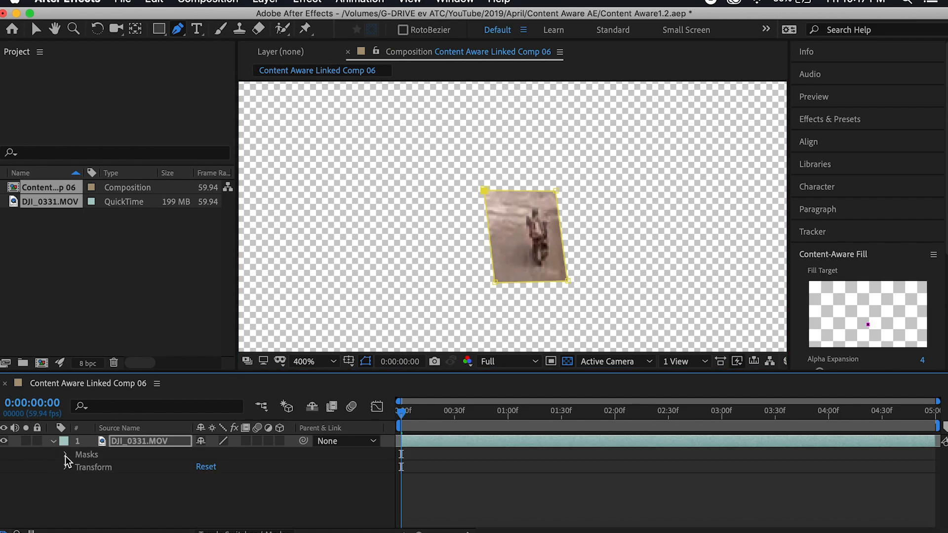
left_click(65, 455)
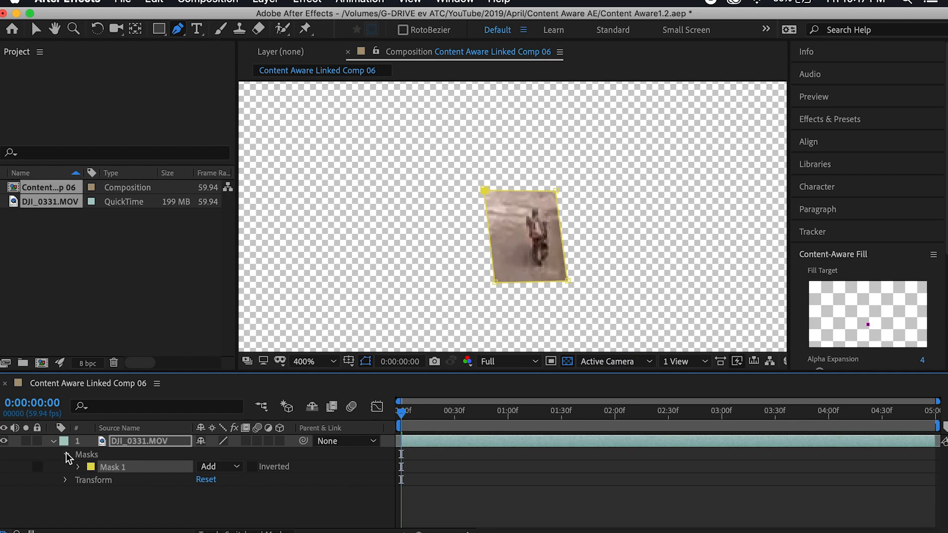
left_click(226, 469)
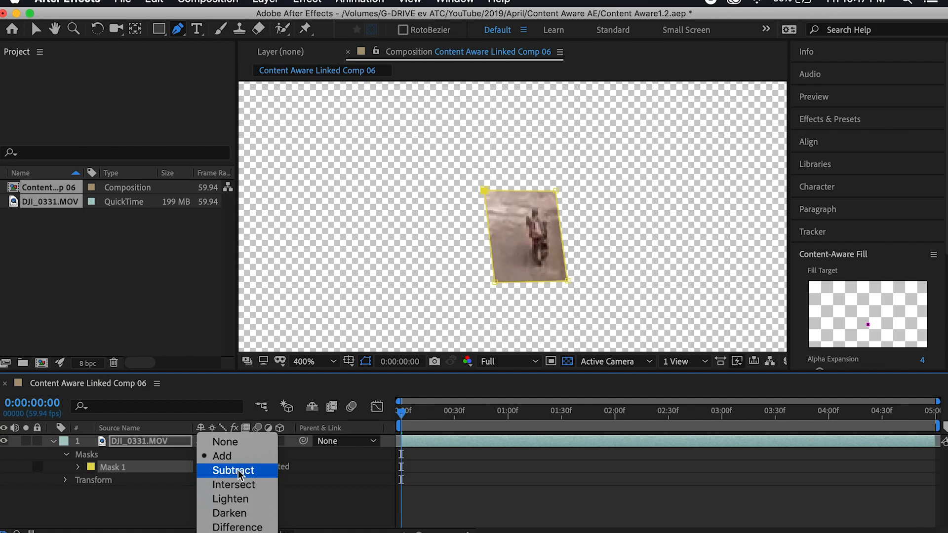
left_click(232, 470)
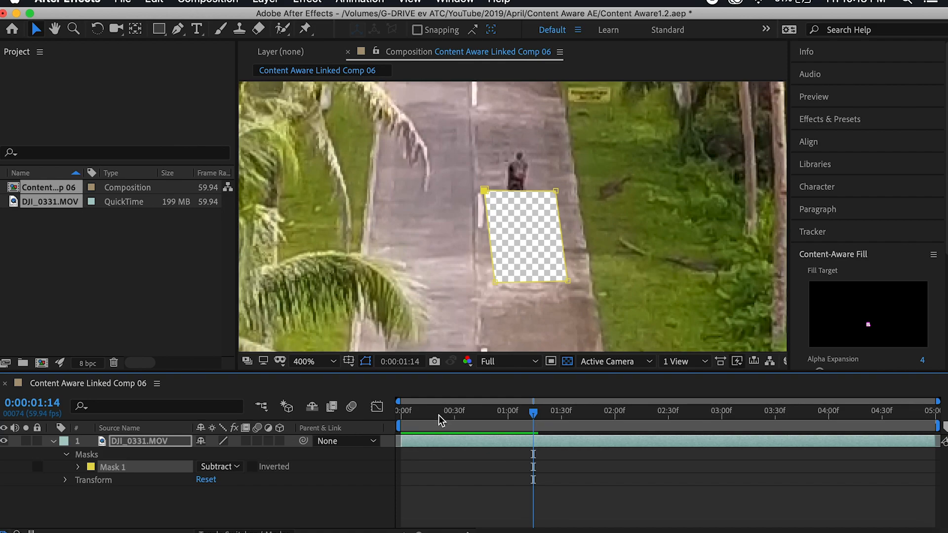
Return to 0:00:00:00 and turn on keyframing for Mask 1's Mask Path.
left_click_drag(438, 420, 370, 416)
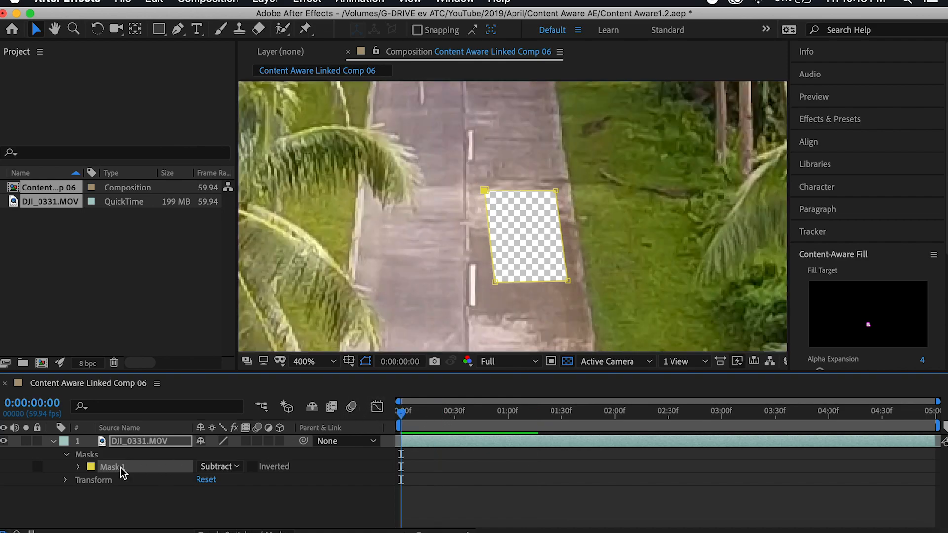
left_click(78, 467)
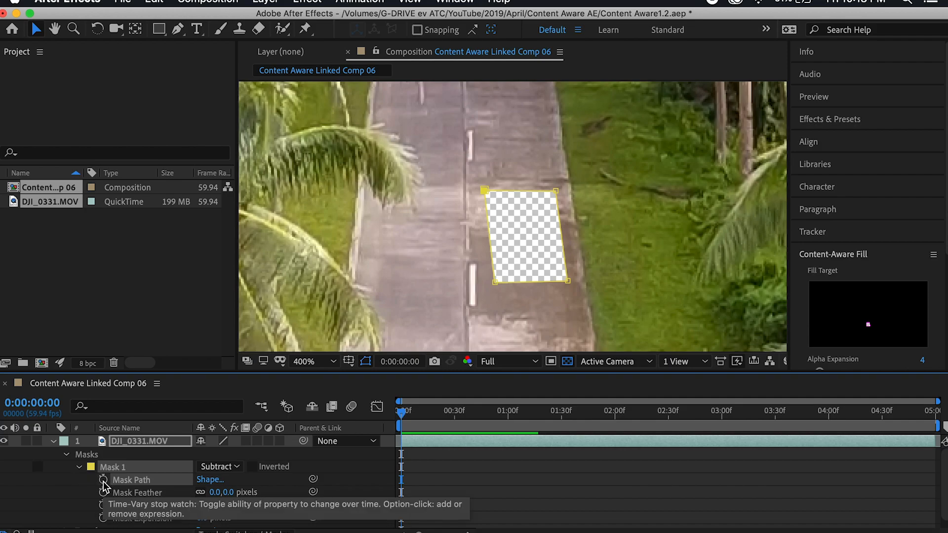
left_click(103, 481)
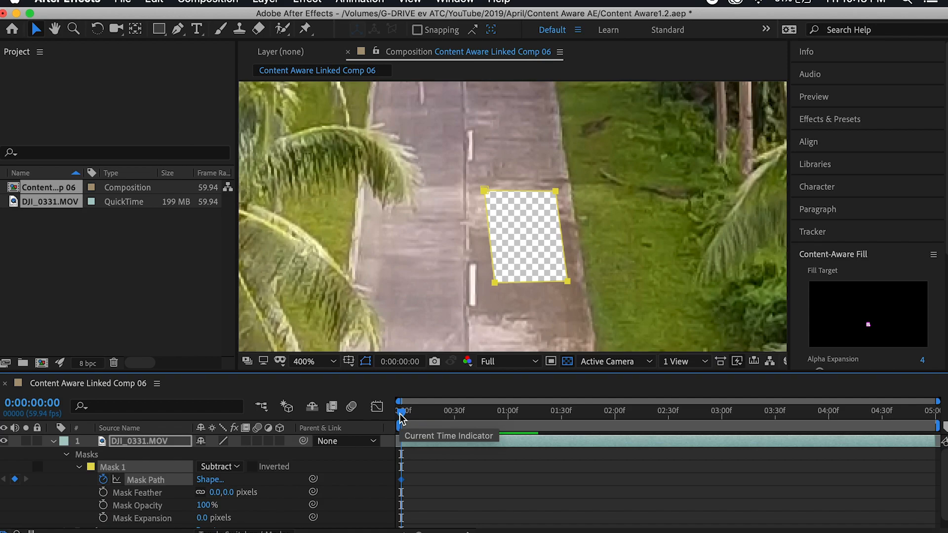
At 0:00:00:50, move the whole mask up the road so it covers the motorcyclist, adding a Mask Path keyframe.
left_click_drag(400, 417, 490, 413)
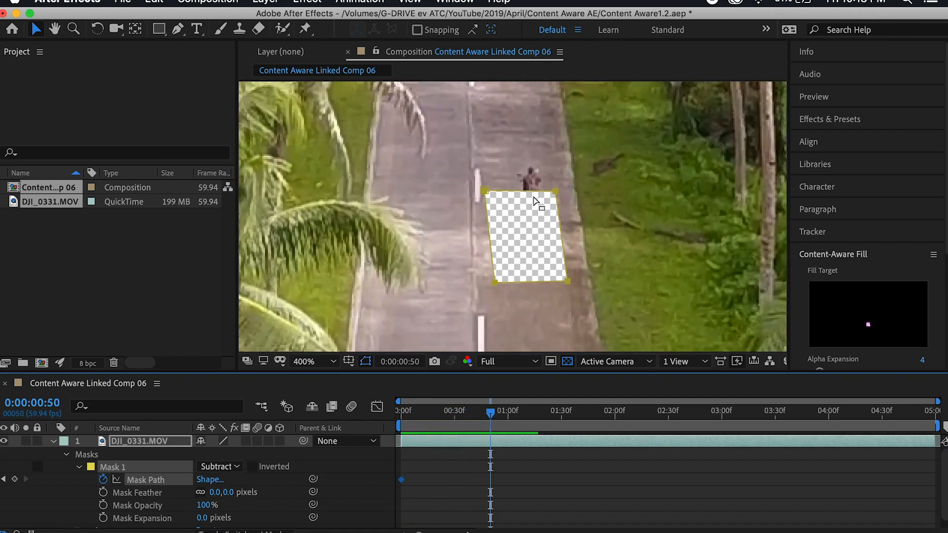
double_click(537, 217)
left_click_drag(539, 217, 538, 169)
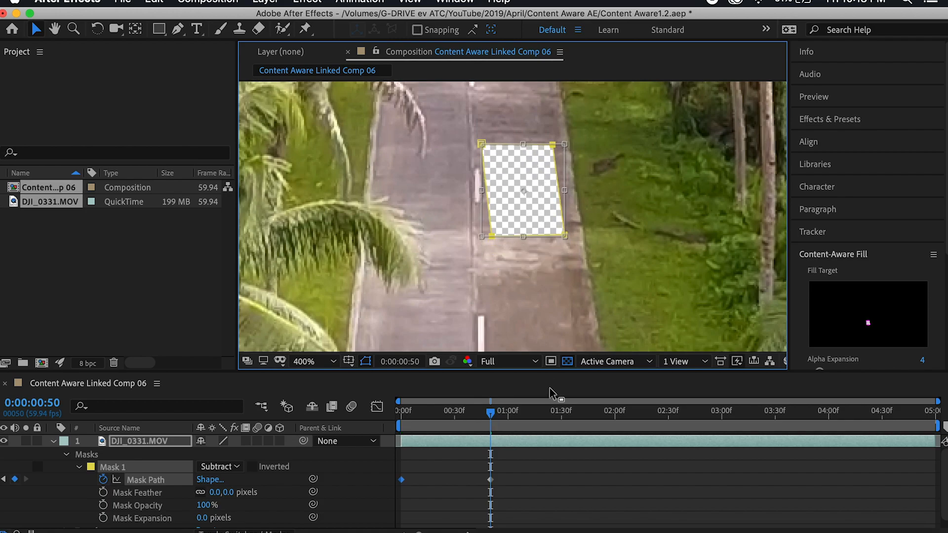
Advance further through the clip to follow the motorcyclist and set Mask 1's mode to None.
left_click_drag(492, 412, 565, 416)
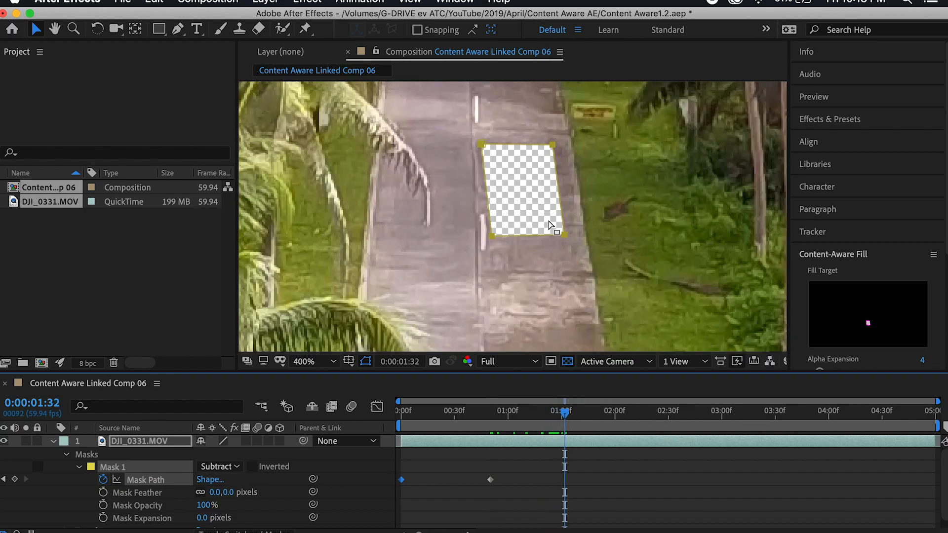
left_click_drag(561, 413, 638, 416)
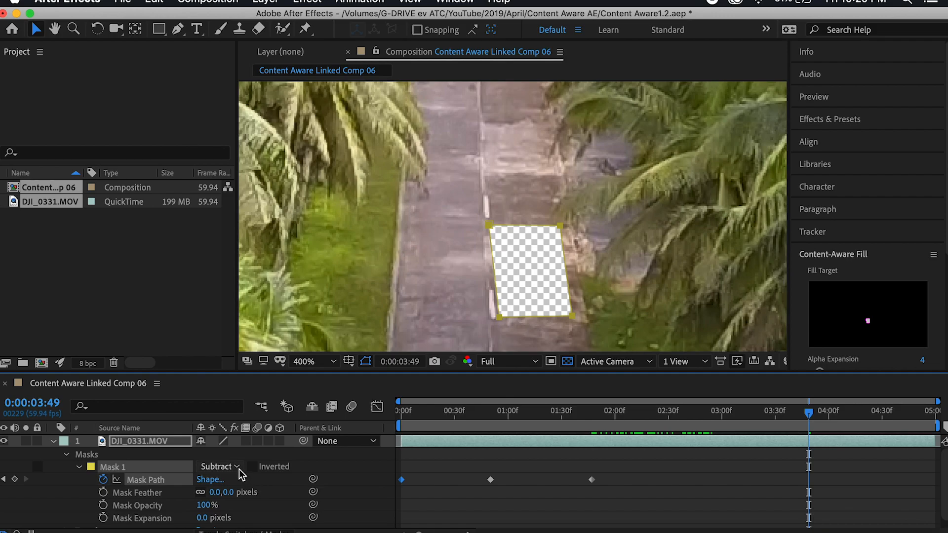
left_click(239, 469)
left_click(238, 446)
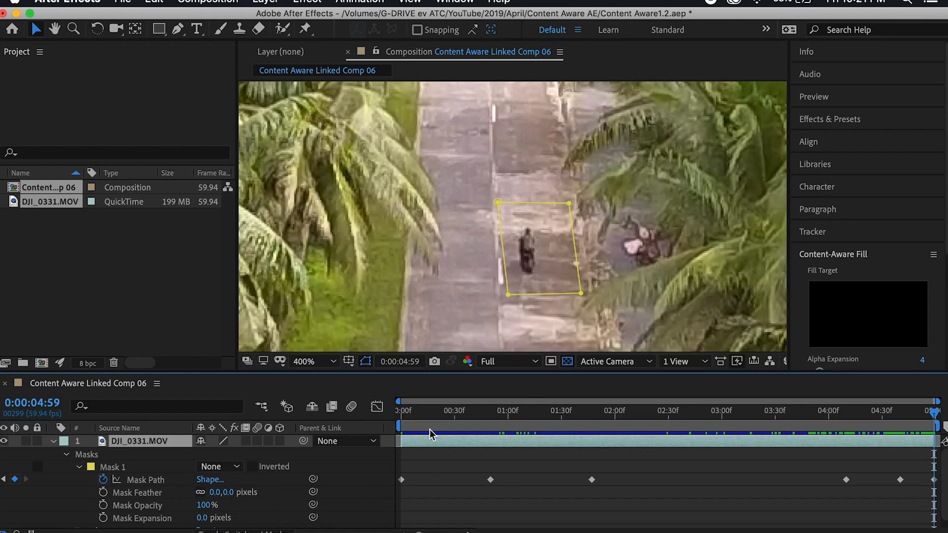
Return to 0:00:00:00 and set Mask 1's mode back to Subtract.
left_click_drag(429, 413, 397, 415)
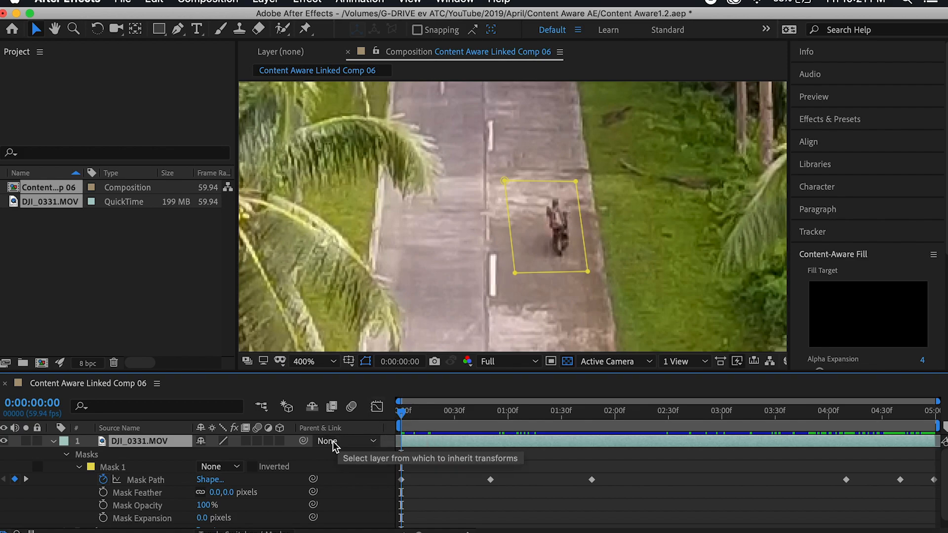
left_click(217, 466)
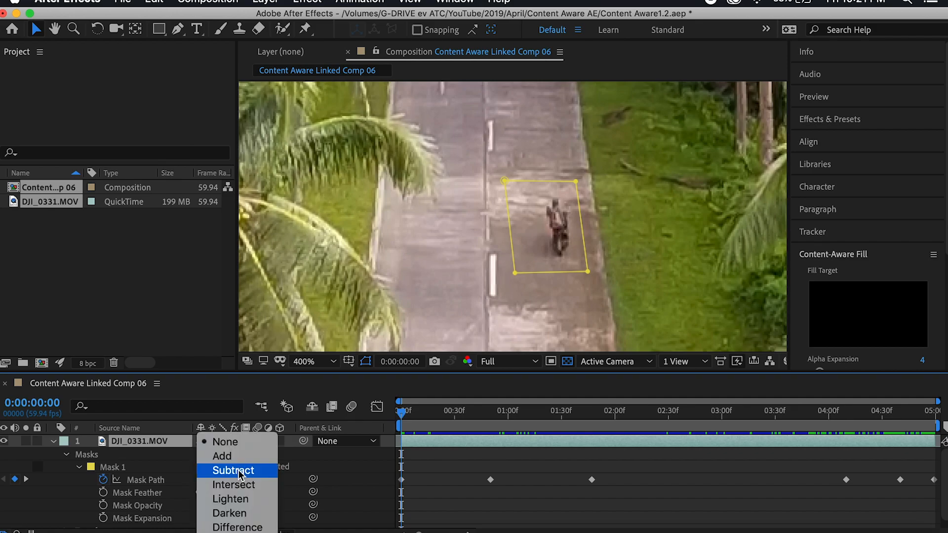
left_click(239, 473)
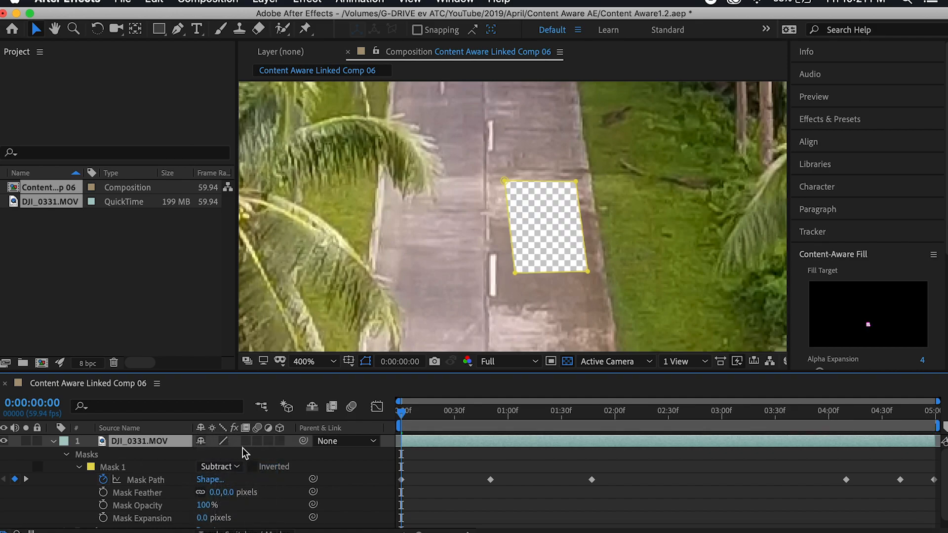
Bring up the full Content-Aware Fill settings for the masked layer.
left_click(887, 256)
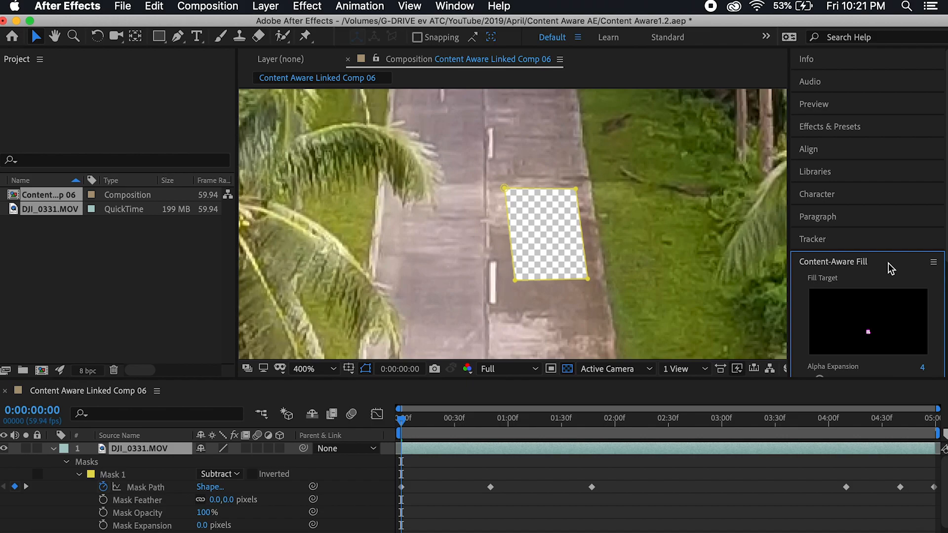
left_click(888, 263)
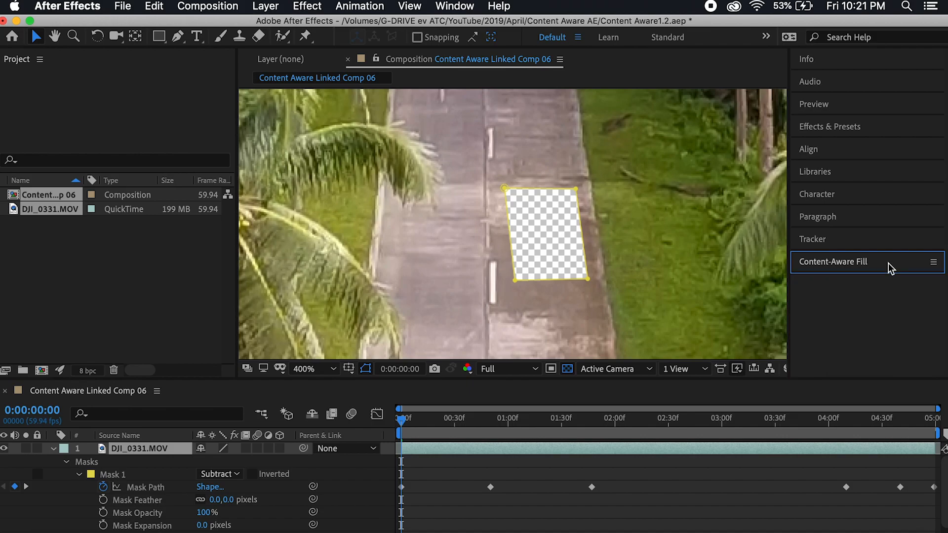
left_click(888, 263)
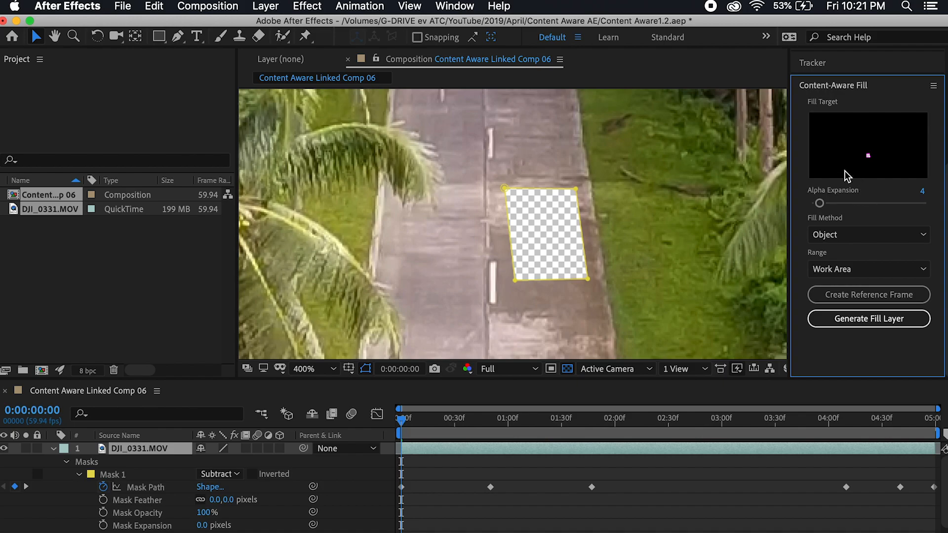
left_click(453, 6)
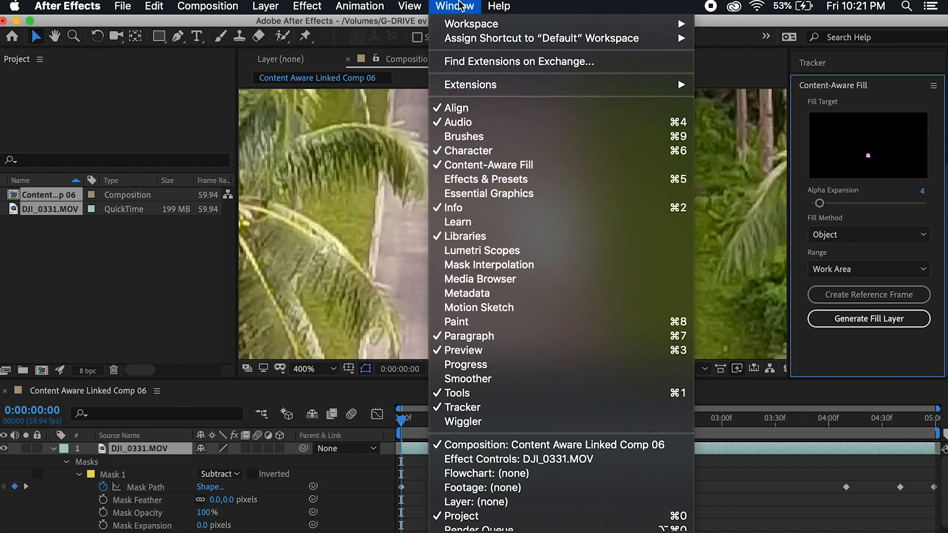
left_click(506, 166)
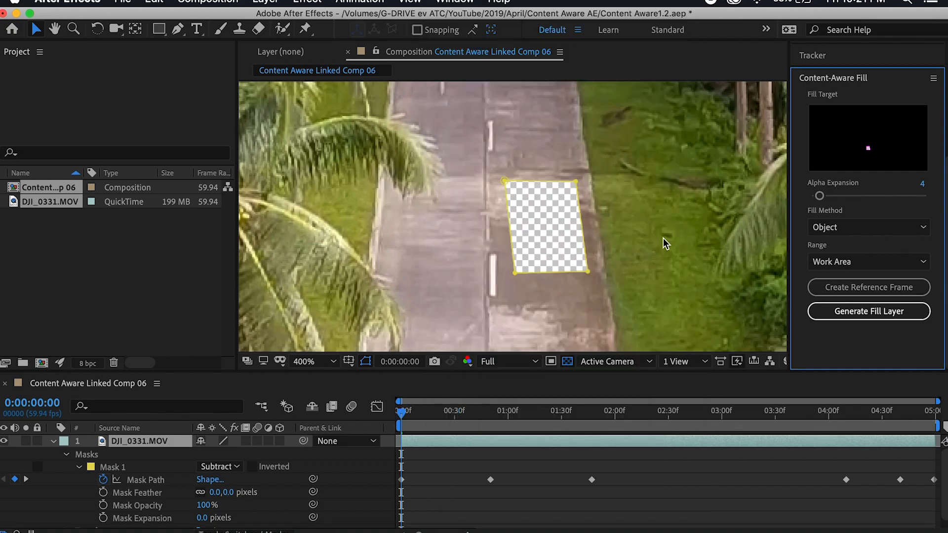
Set the Content-Aware Fill method to Object and its range to Work Area.
left_click(334, 362)
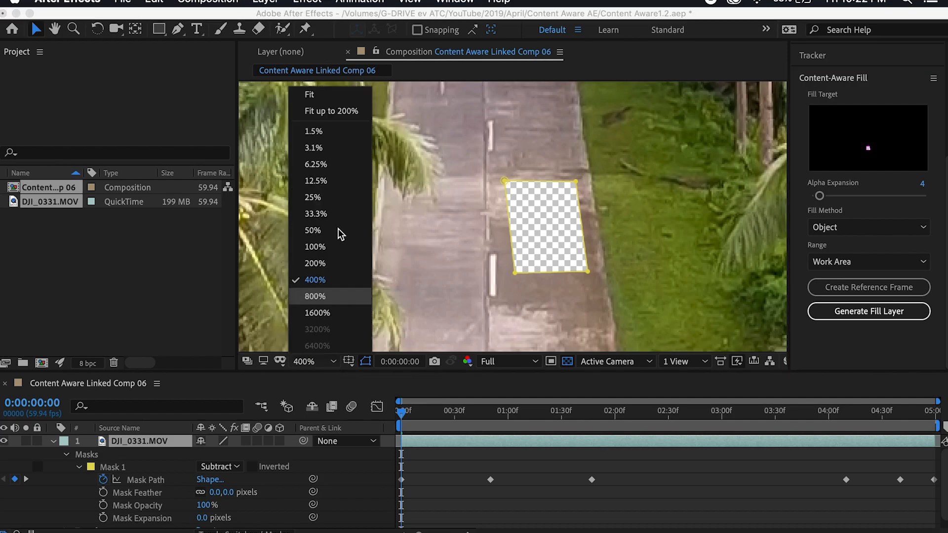
left_click(334, 110)
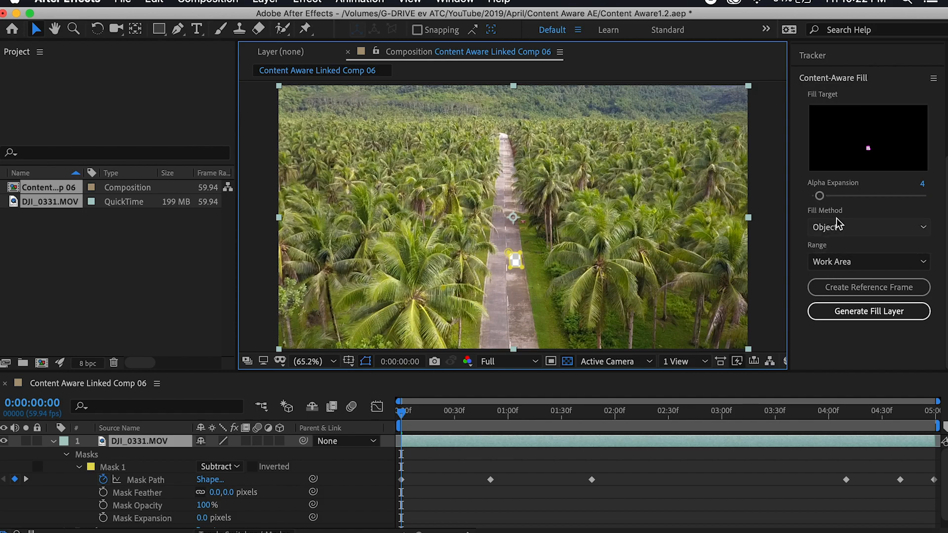
left_click(853, 226)
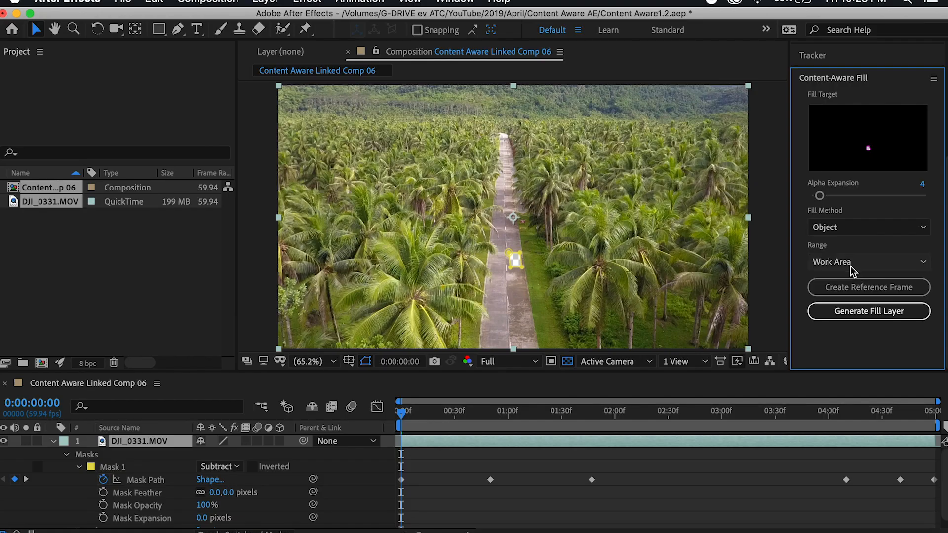
left_click(853, 269)
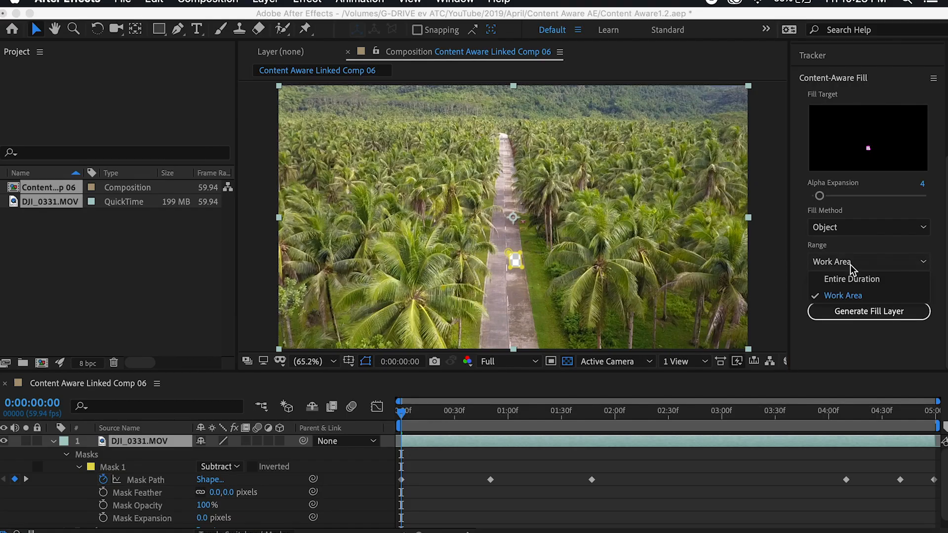
left_click(850, 296)
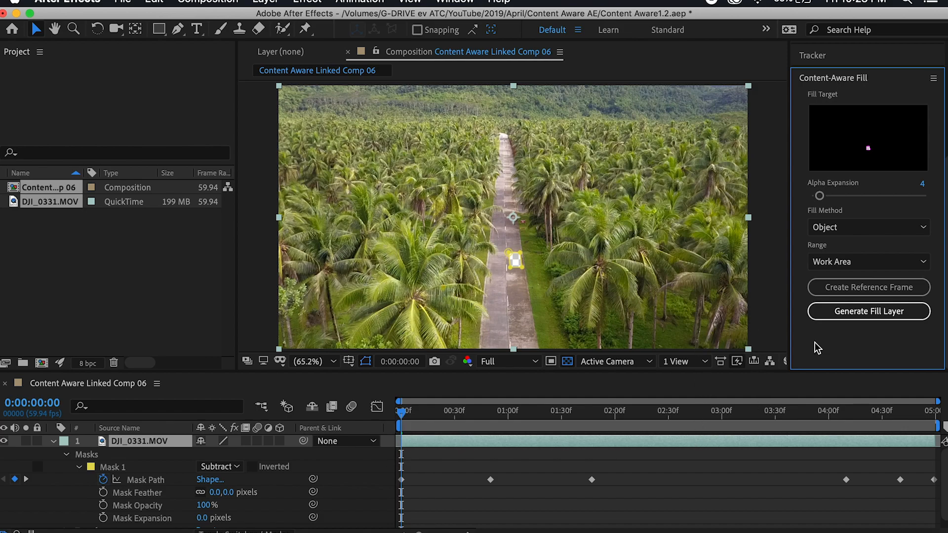
Generate the Content-Aware Fill layer for the masked DJI_0331.MOV shot and save the project.
left_click(857, 314)
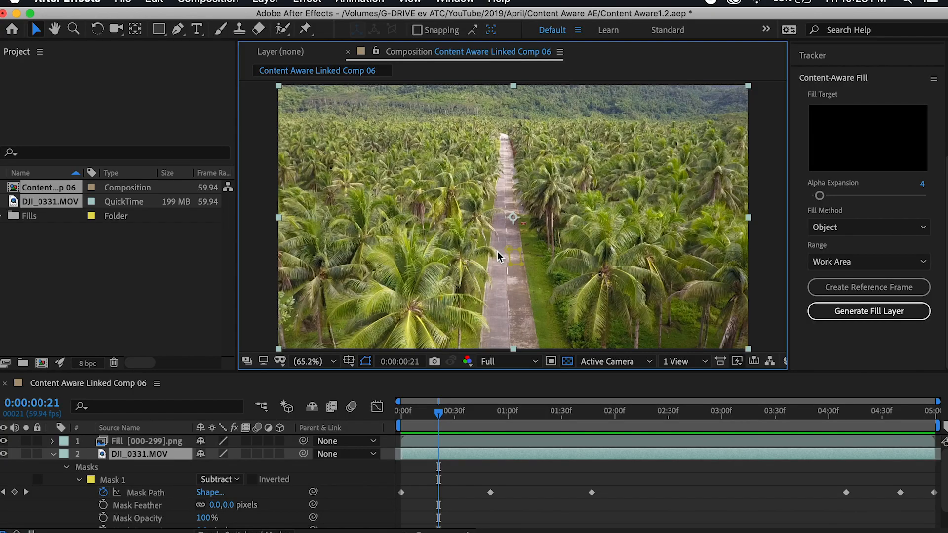
key("super+s")
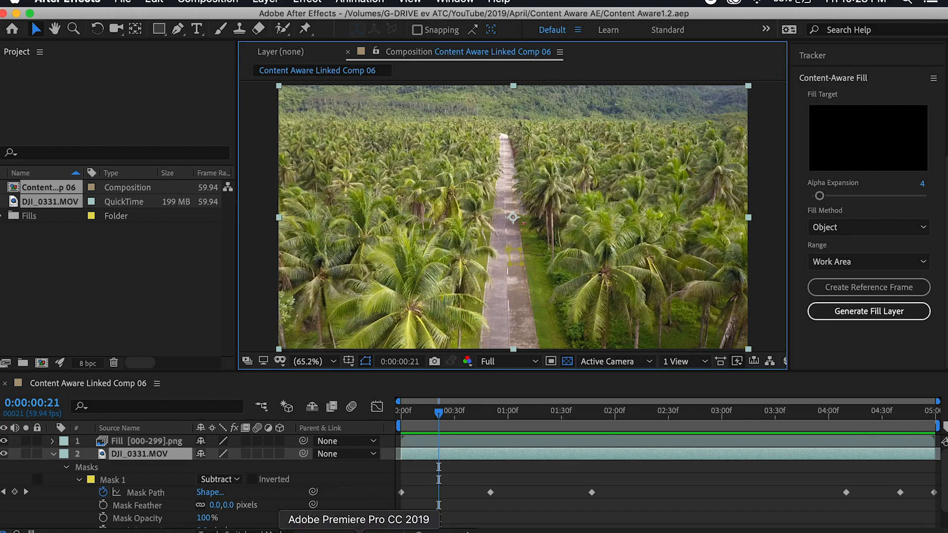
Switch to Premiere Pro and mark the linked comp clip just before DJI_0331.MOV with an in point at 00:00:28:09 and an out point at 00:00:33:09.
left_click(872, 527)
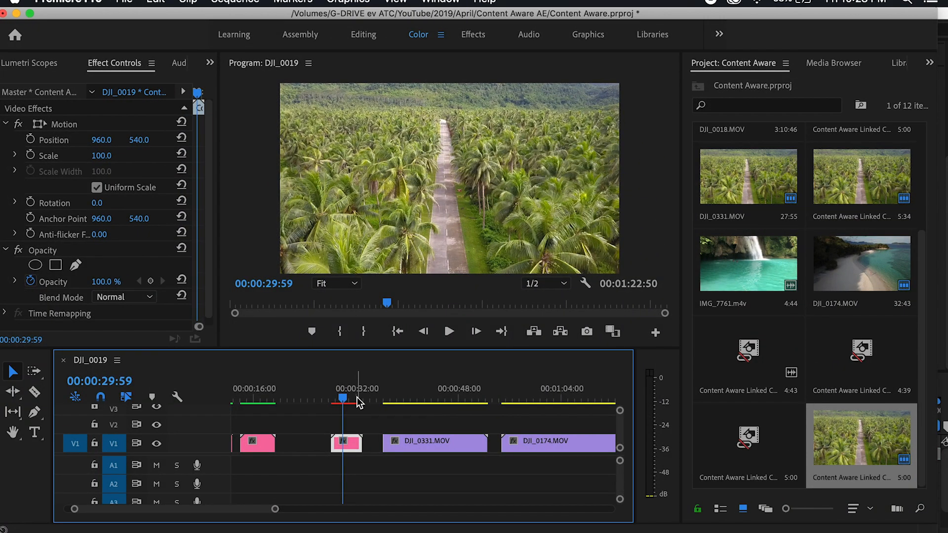
key("Up")
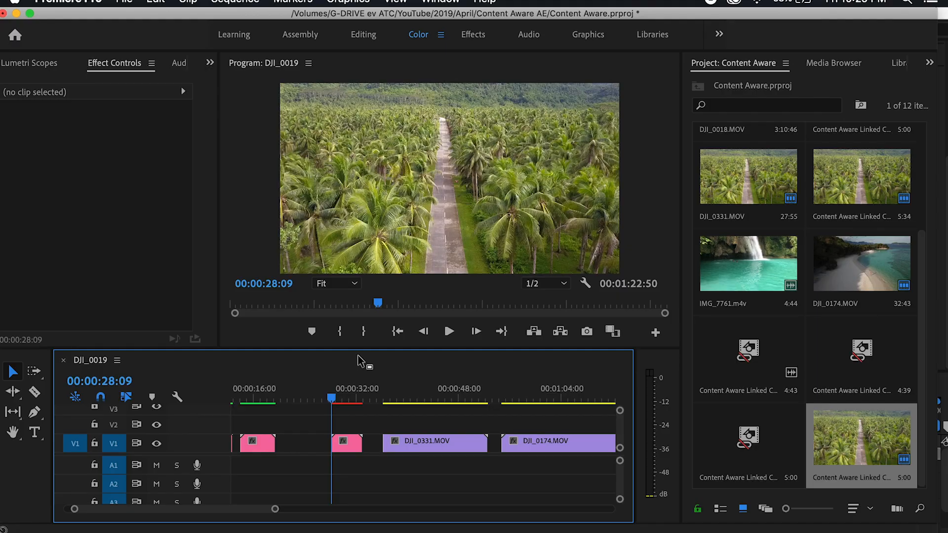
key("i")
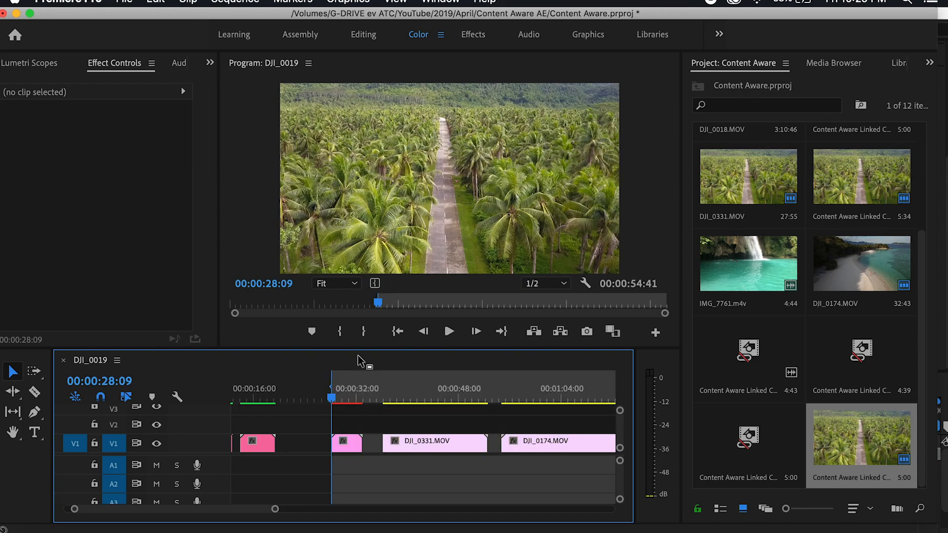
key("Down")
key("o")
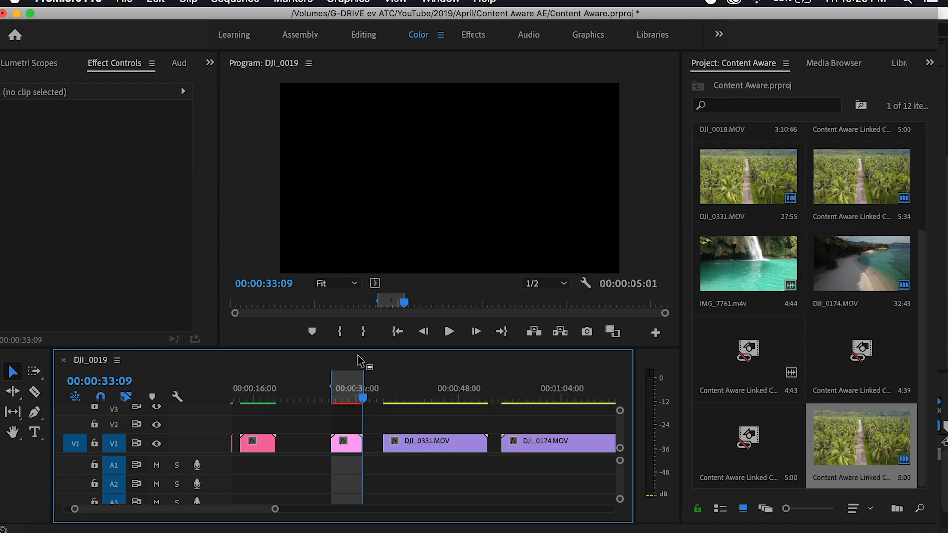
Render the DJI_0019 sequence from the in point to the out point.
left_click(225, 1)
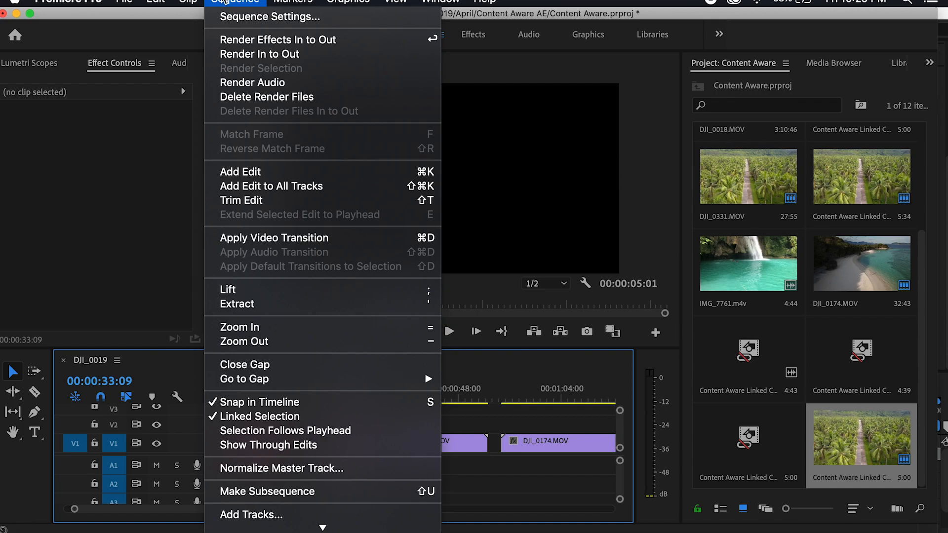
left_click(306, 54)
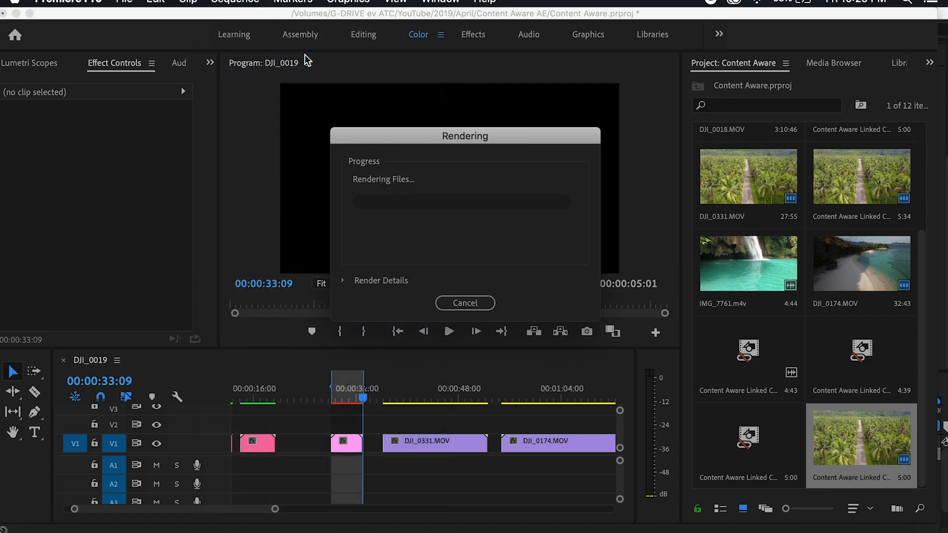